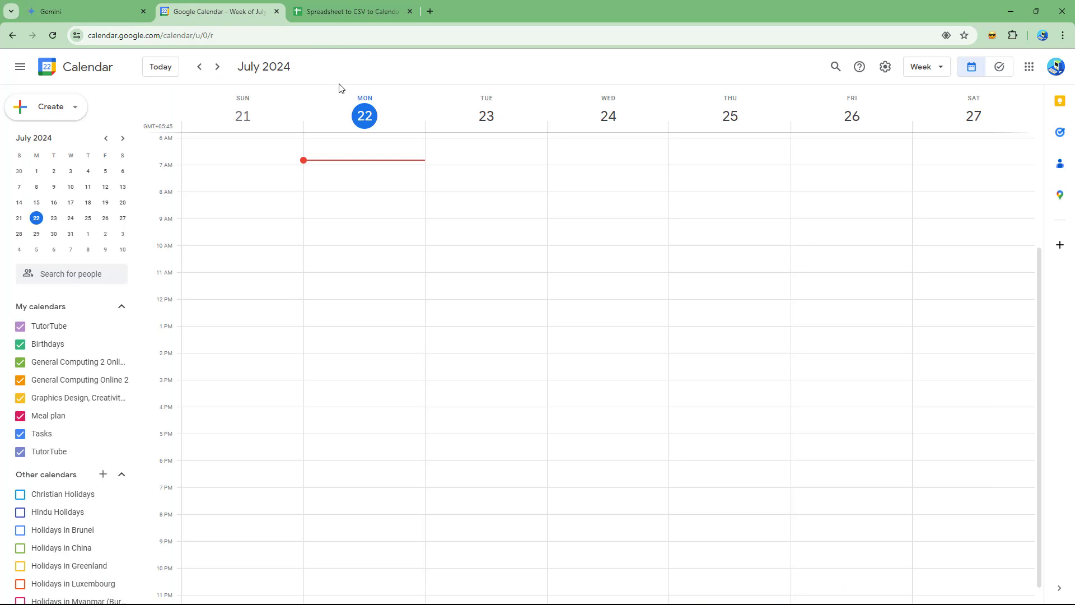
Switch to the calendar template spreadsheet and examine each column header in row 1, from Start Date to Private.
{"action": "left_click", "coordinate": [338, 17]}
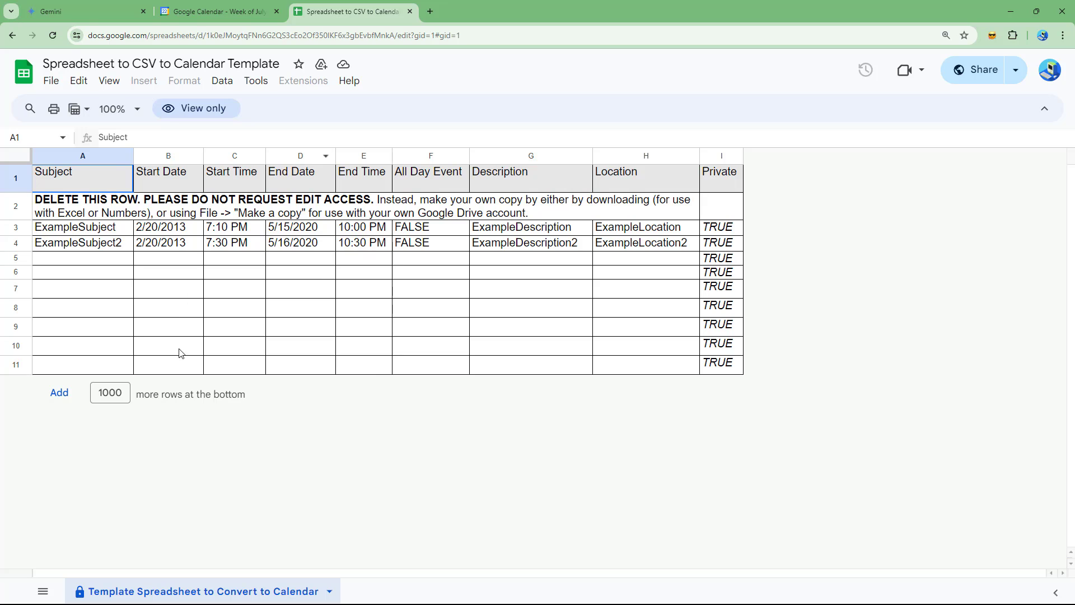
{"action": "left_click", "coordinate": [182, 183]}
{"action": "left_click", "coordinate": [228, 181]}
{"action": "left_click", "coordinate": [182, 187]}
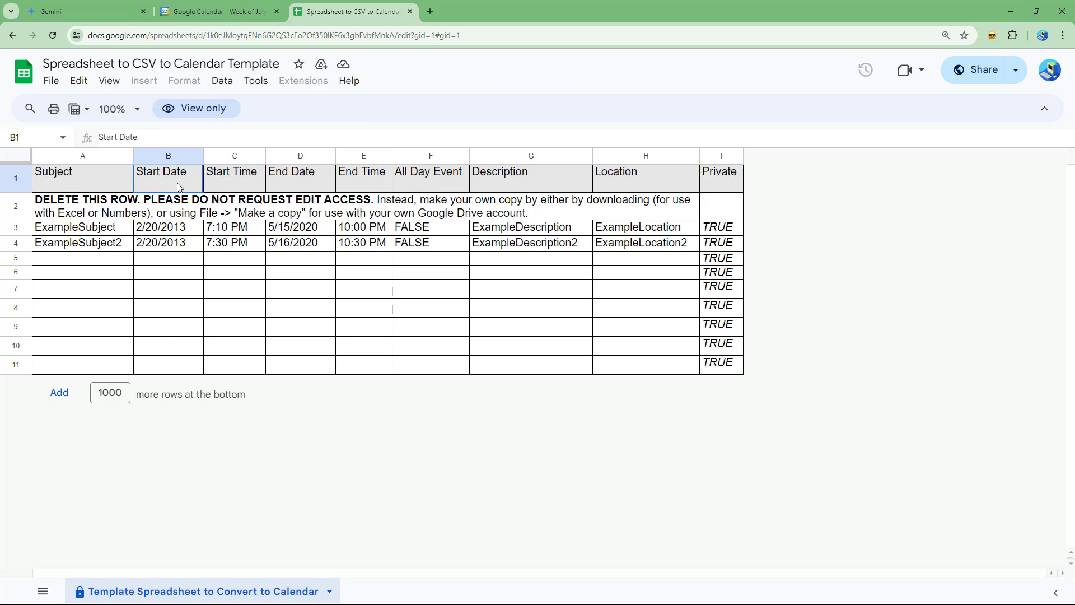
{"action": "left_click", "coordinate": [246, 184]}
{"action": "left_click", "coordinate": [300, 187]}
{"action": "left_click", "coordinate": [361, 188]}
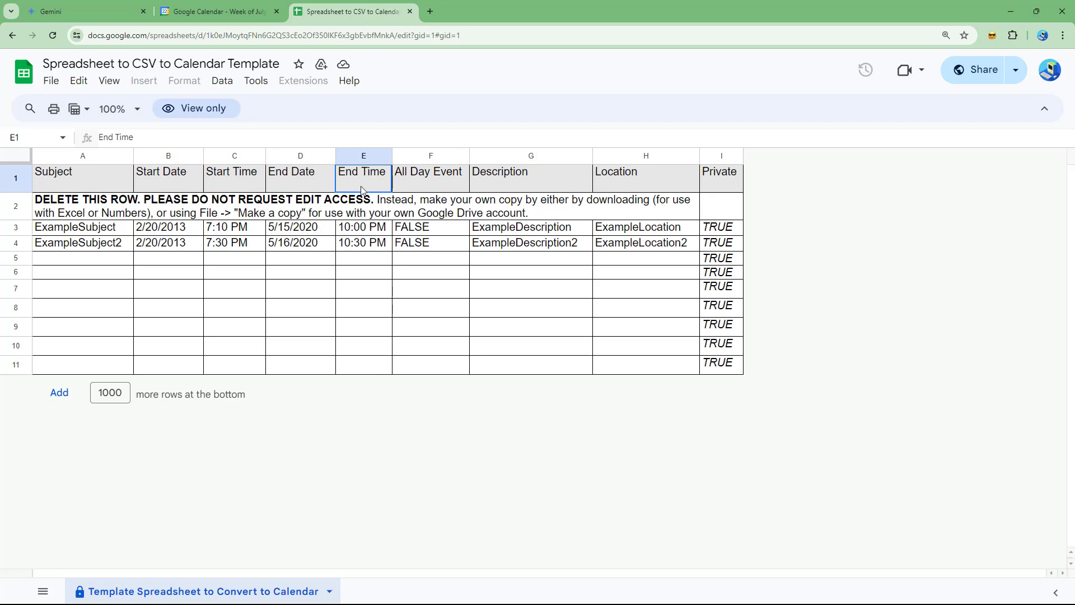
{"action": "left_click", "coordinate": [442, 182]}
{"action": "left_click", "coordinate": [537, 192]}
{"action": "left_click", "coordinate": [623, 187]}
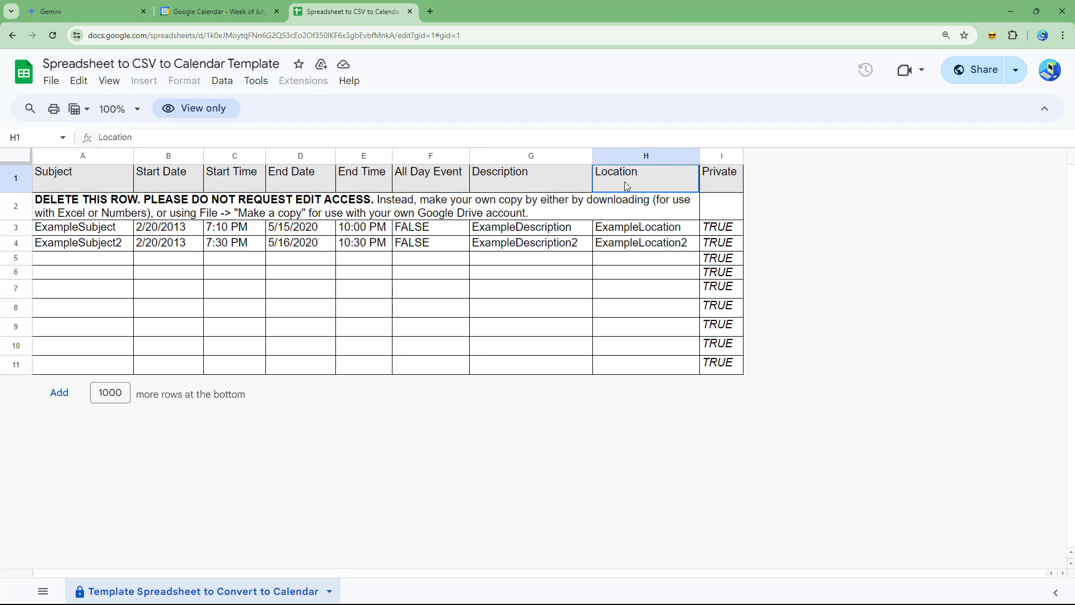
{"action": "left_click", "coordinate": [727, 188]}
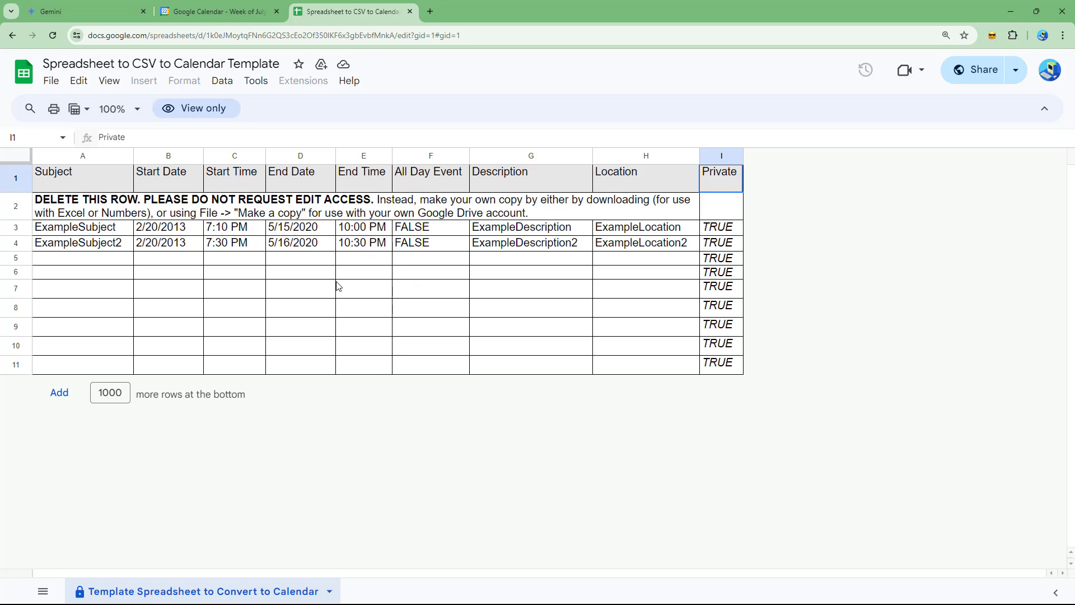
Copy the template's header cells A1:I1, Subject through Private, and switch to Gemini.
{"action": "left_click_drag", "start_coordinate": [88, 178], "coordinate": [728, 174]}
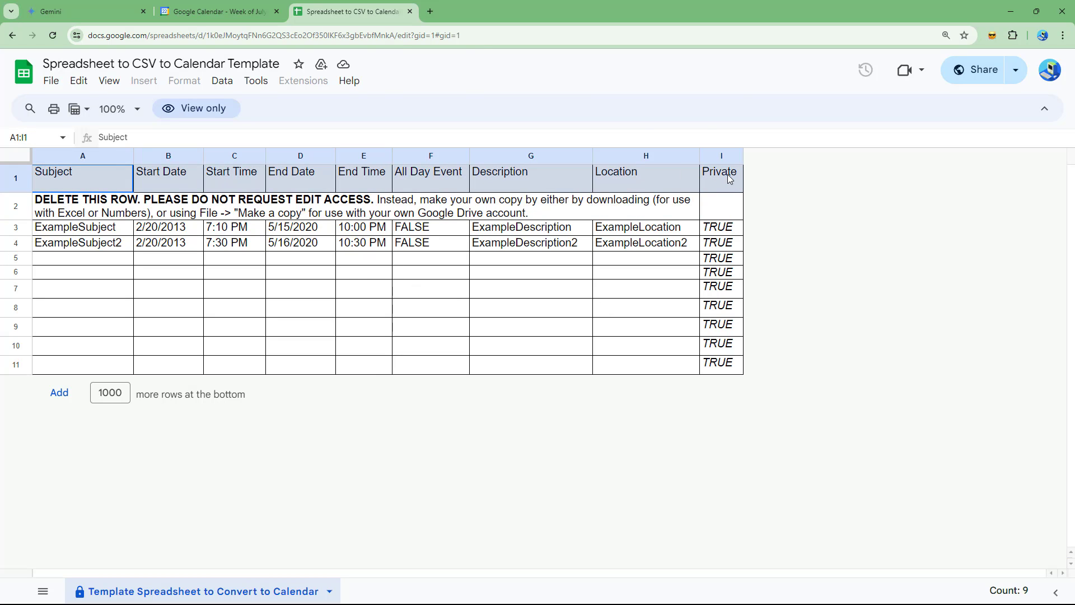
{"action": "key", "text": "ctrl+c"}
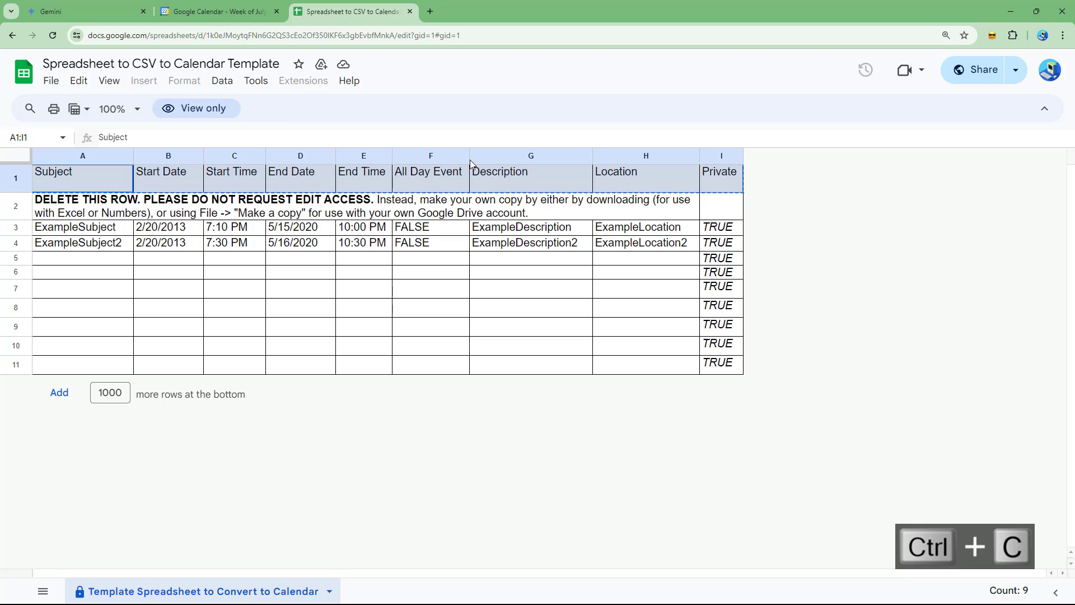
{"action": "left_click", "coordinate": [89, 12]}
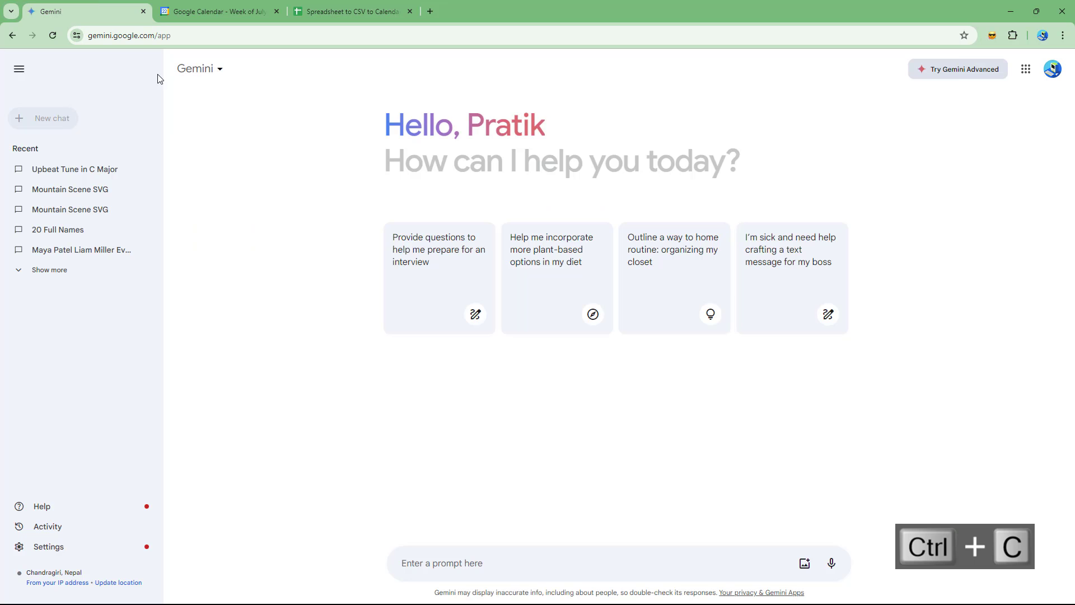
Write the prompt "for google calendar create a csv for a sample daily routine for this week in this format." and paste the copied headers after it.
{"action": "left_click", "coordinate": [433, 563]}
{"action": "type", "text": "for google calen"}
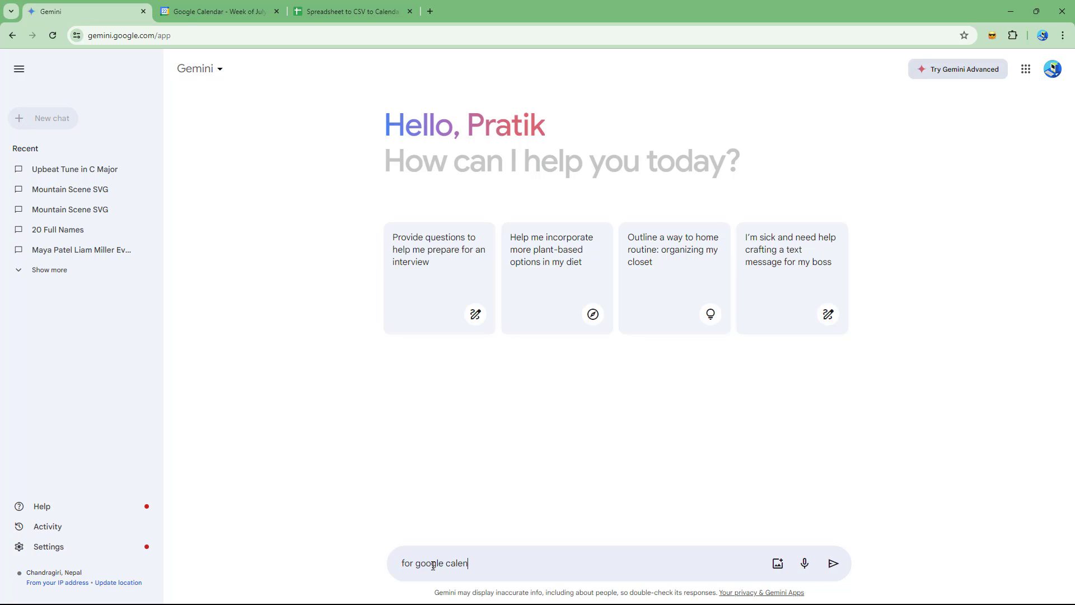
{"action": "type", "text": "dar create a csv for a sample daily routine for this week in this format"}
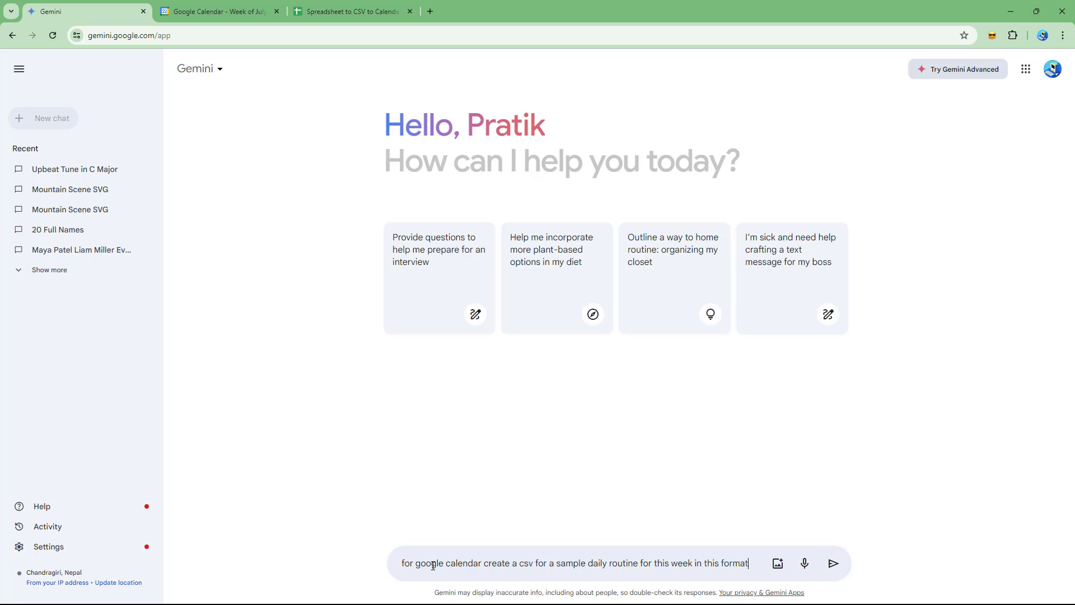
{"action": "type", "text": "."}
{"action": "key", "text": "ctrl+v"}
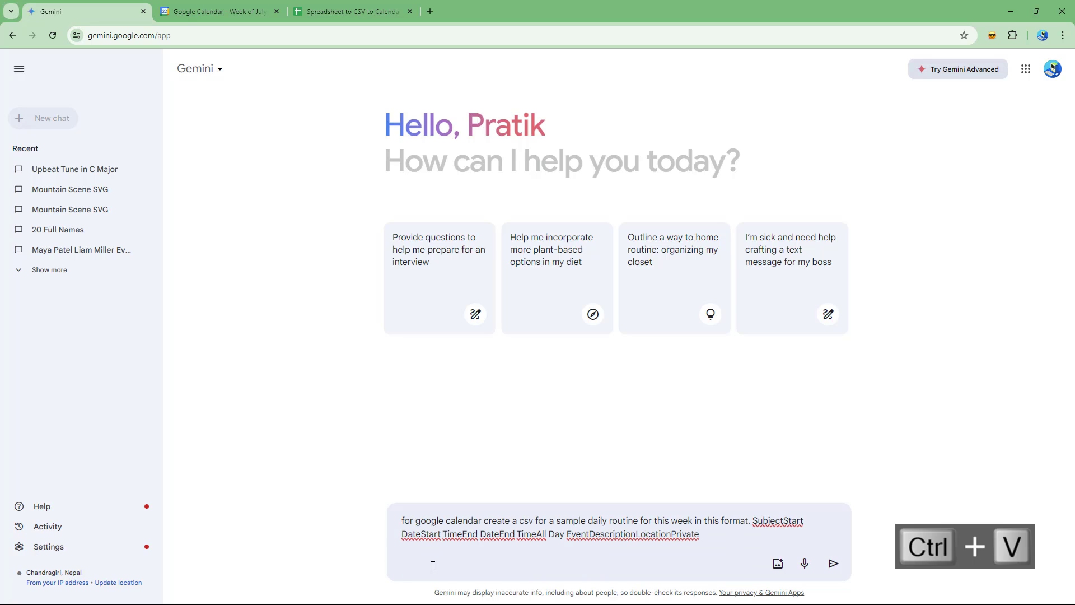
Separate the pasted column names in the prompt with commas, from Subject through Private, and submit the prompt.
{"action": "left_click", "coordinate": [791, 521]}
{"action": "type", "text": ","}
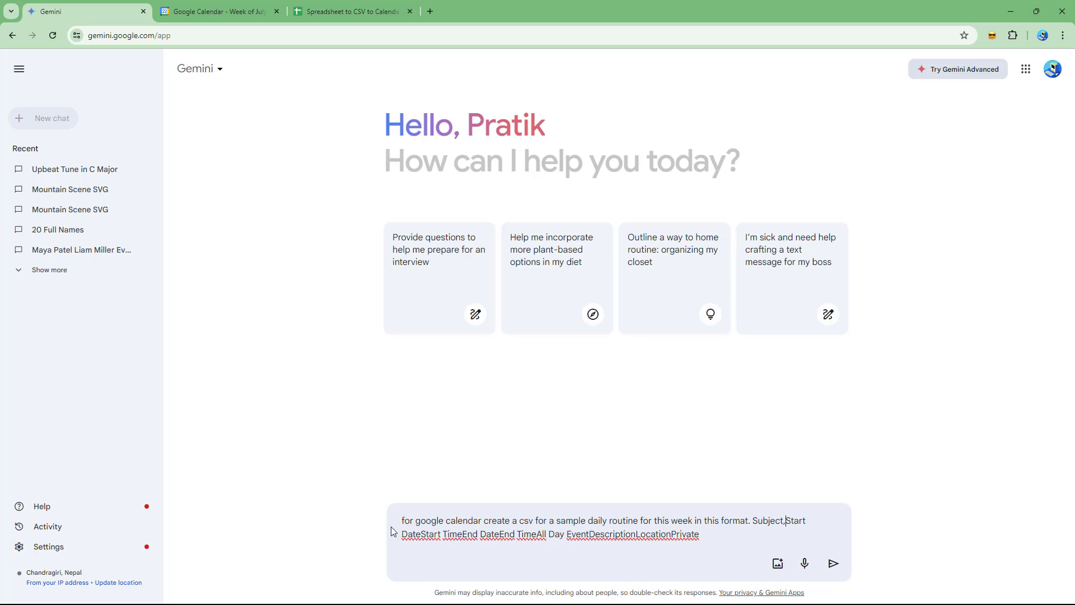
{"action": "left_click", "coordinate": [425, 535]}
{"action": "type", "text": ","}
{"action": "left_click", "coordinate": [466, 536]}
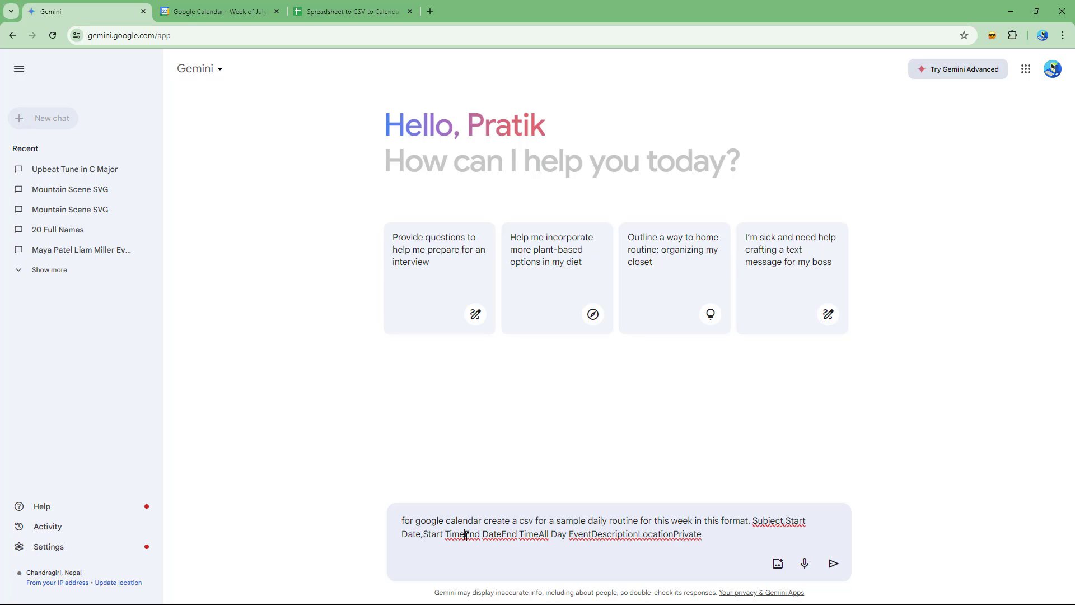
{"action": "type", "text": ","}
{"action": "left_click", "coordinate": [506, 537]}
{"action": "type", "text": ","}
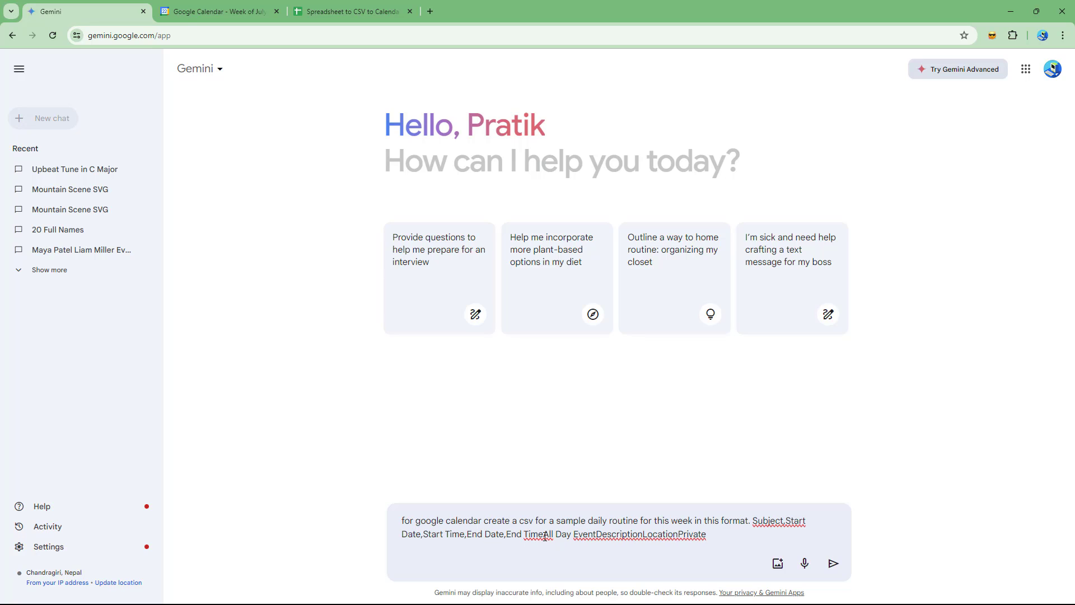
{"action": "left_click", "coordinate": [545, 536]}
{"action": "type", "text": ","}
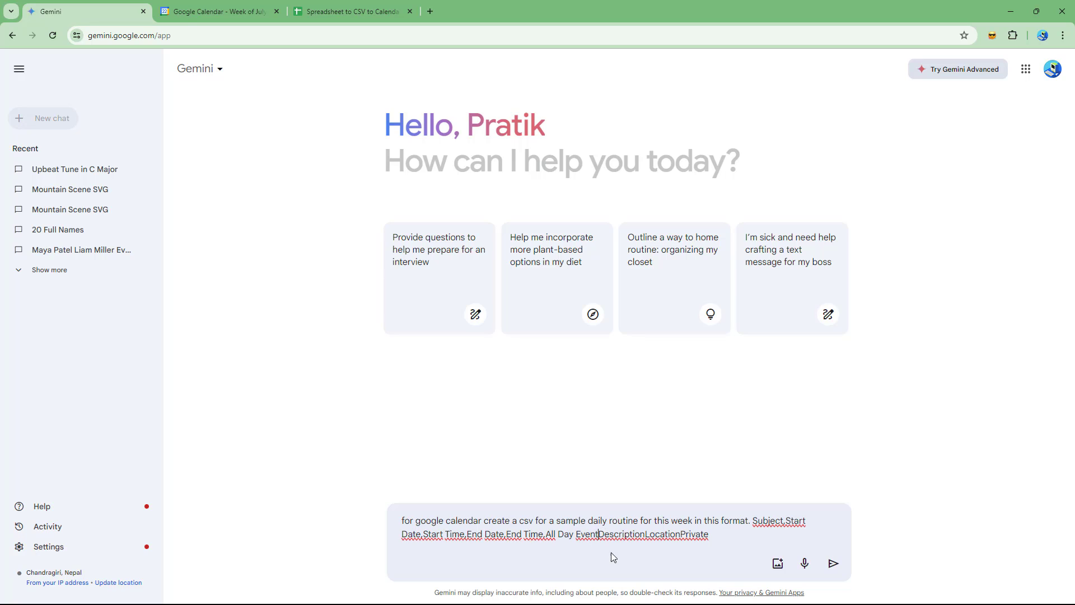
{"action": "type", "text": ","}
{"action": "left_click", "coordinate": [652, 536]}
{"action": "type", "text": ","}
{"action": "left_click_drag", "start_coordinate": [714, 534], "coordinate": [689, 536]}
{"action": "left_click", "coordinate": [686, 535]}
{"action": "type", "text": ","}
{"action": "left_click", "coordinate": [833, 563]}
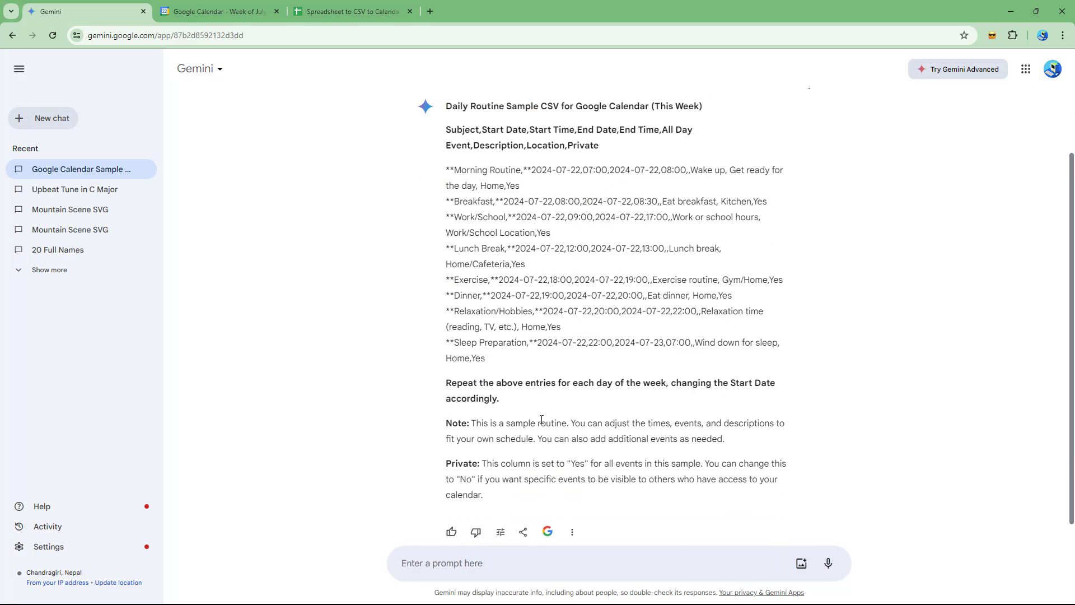
Send Gemini the follow-up prompt "give me csv data itself".
{"action": "scroll", "coordinate": [532, 439], "scroll_direction": "up", "scroll_amount": 2}
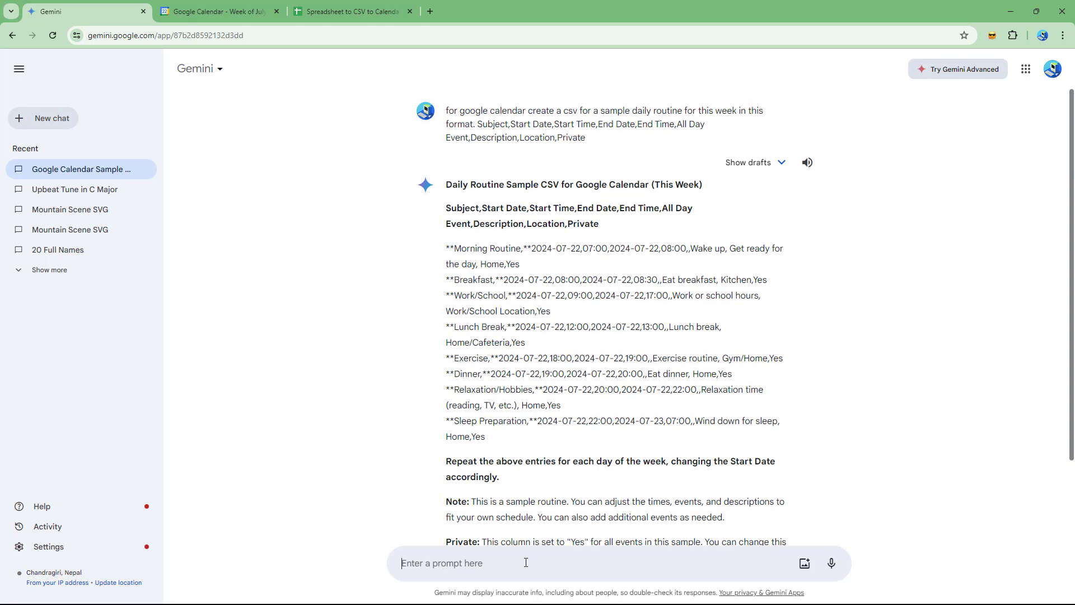
{"action": "type", "text": "give me csv data itself"}
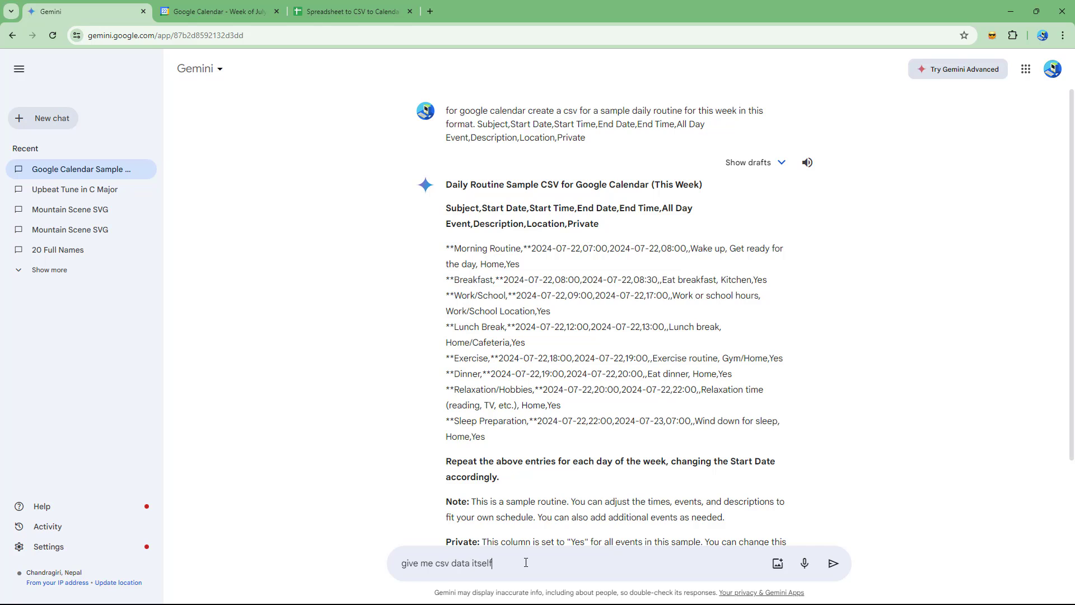
{"action": "key", "text": "Return"}
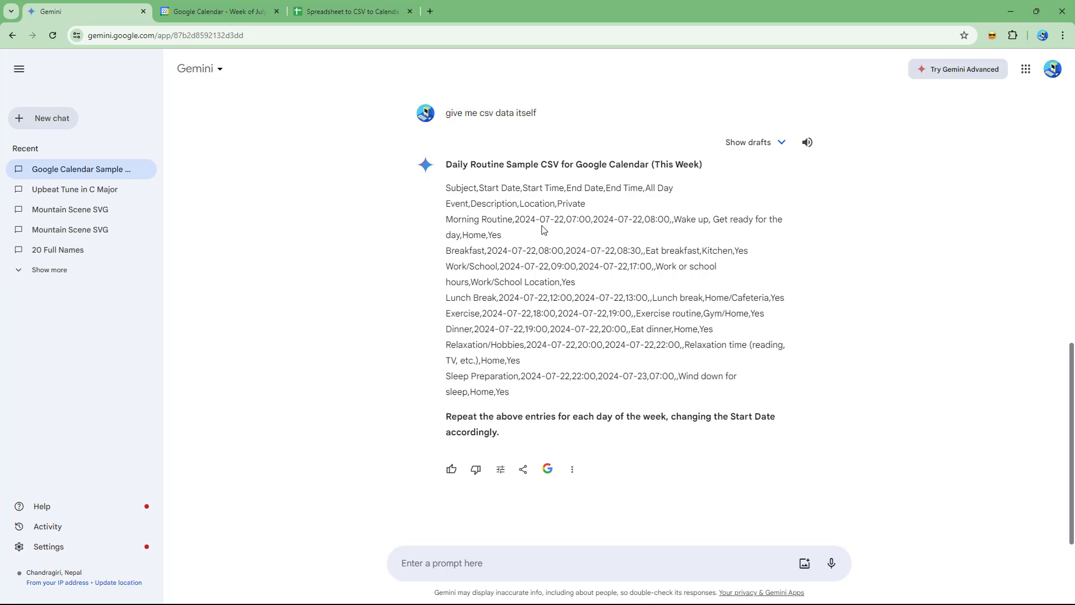
Copy the CSV lines from Gemini's reply, from the header to Sleep Preparation, and paste them into a blank Notepad document.
{"action": "left_click_drag", "start_coordinate": [526, 399], "coordinate": [445, 191]}
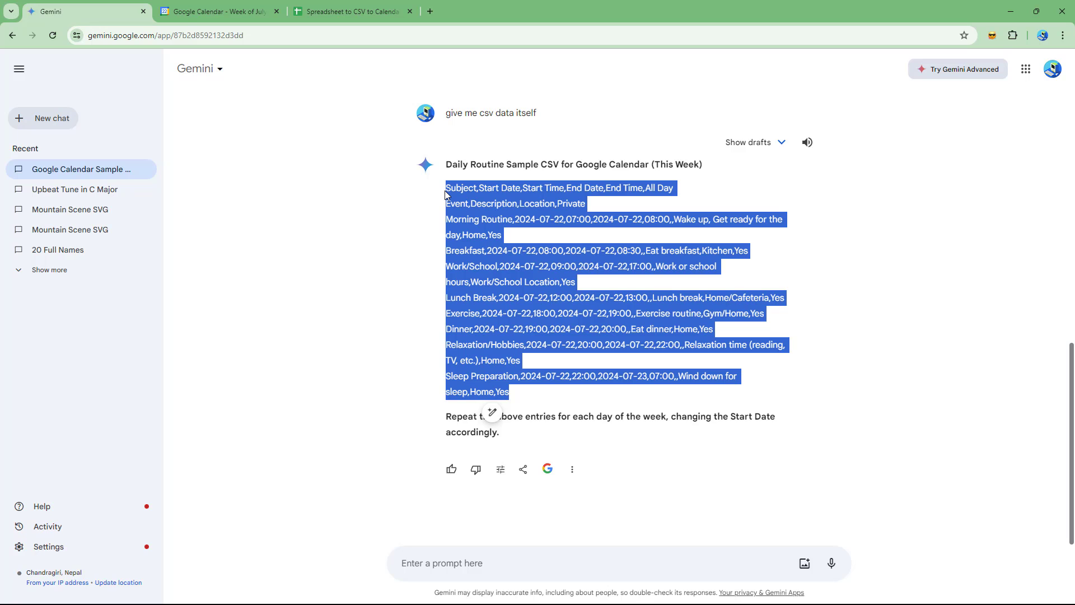
{"action": "key", "text": "ctrl+c"}
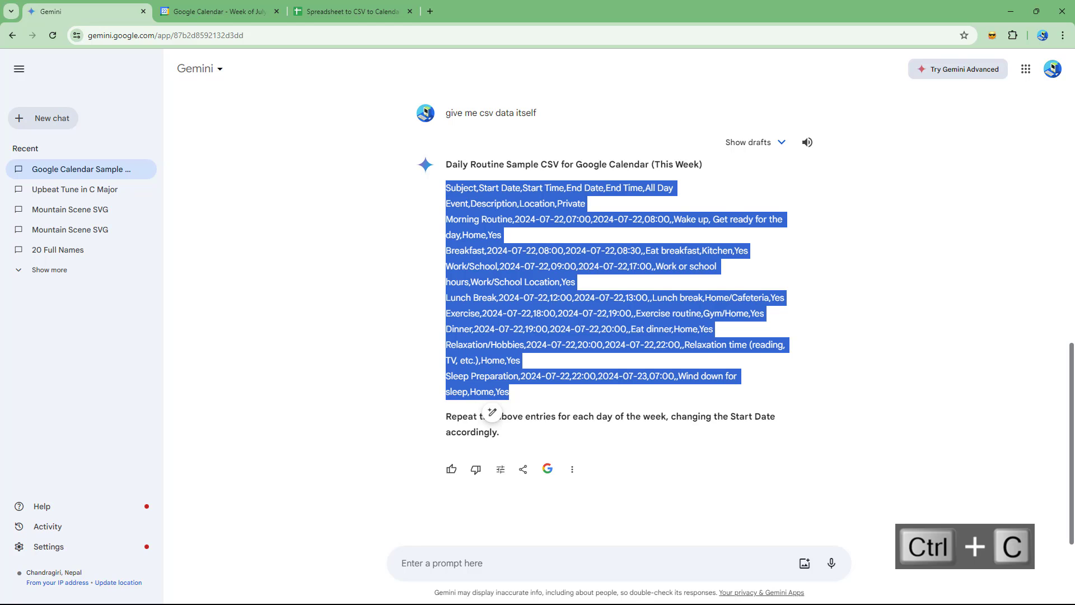
{"action": "key", "text": "super"}
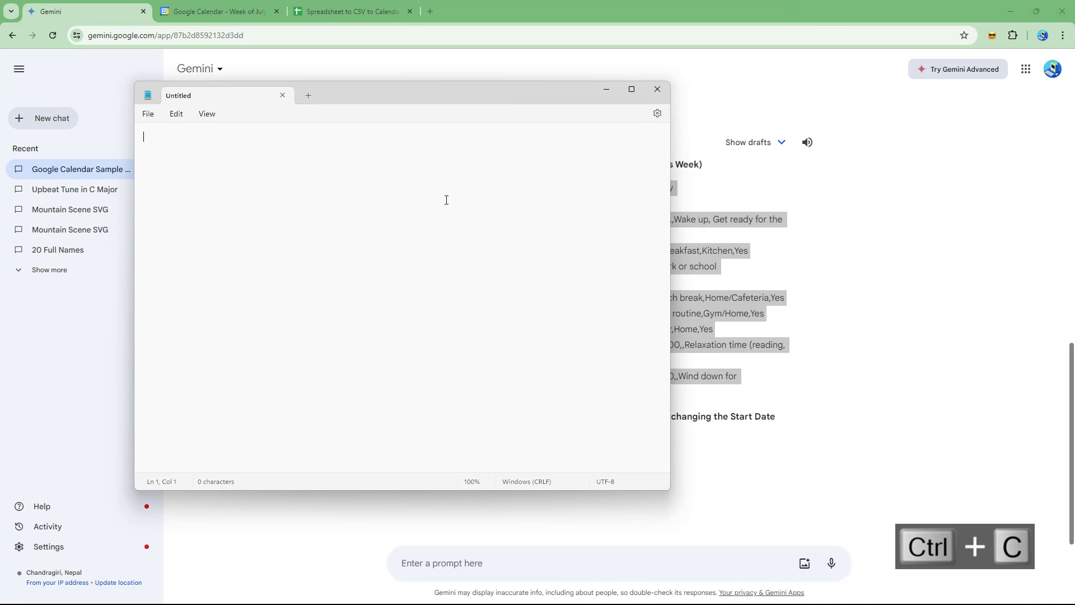
{"action": "key", "text": "ctrl+v"}
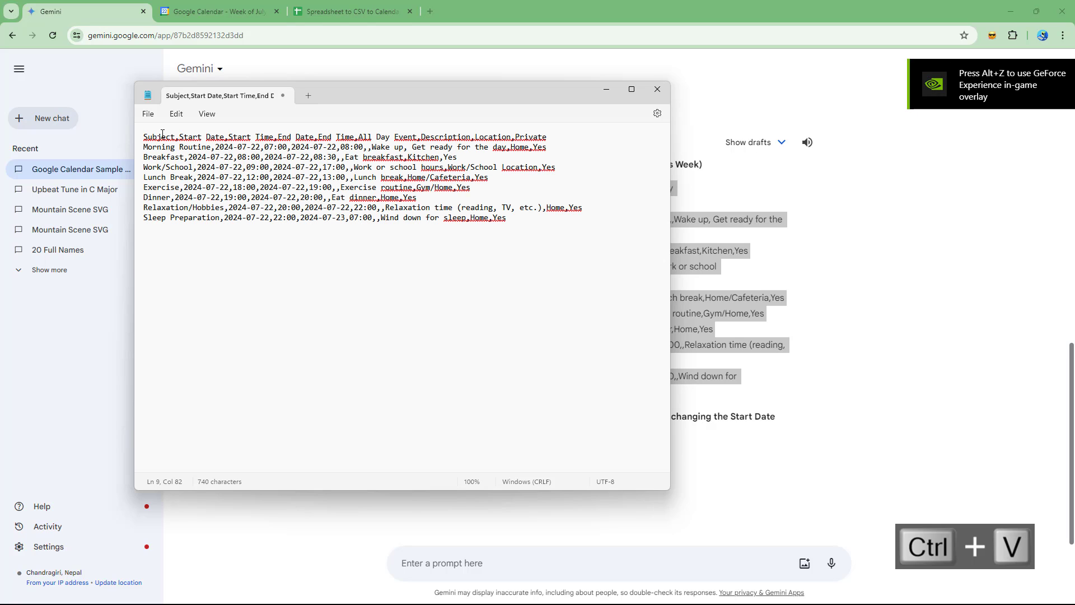
Save the text on the Desktop as calendareventsample.csv with the All files type, and close Notepad.
{"action": "left_click", "coordinate": [148, 114]}
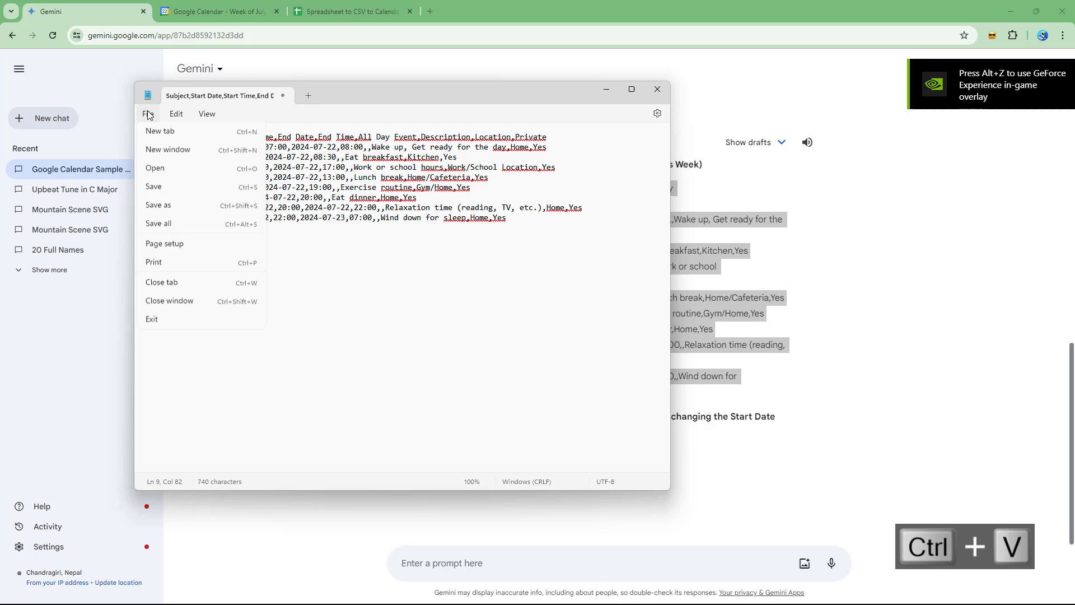
{"action": "left_click", "coordinate": [179, 216]}
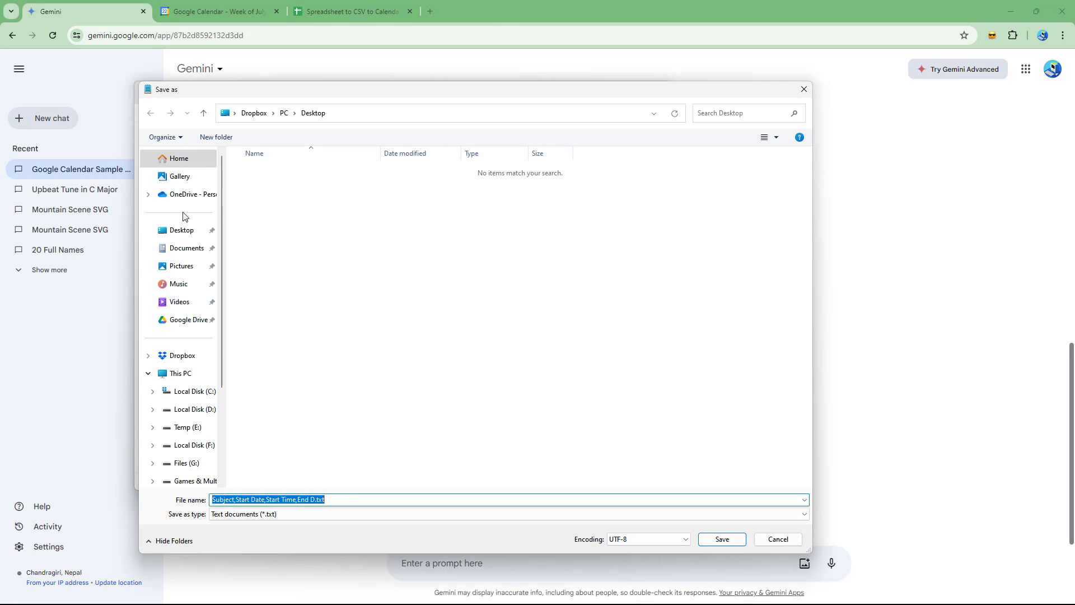
{"action": "left_click", "coordinate": [294, 518]}
{"action": "left_click", "coordinate": [259, 536]}
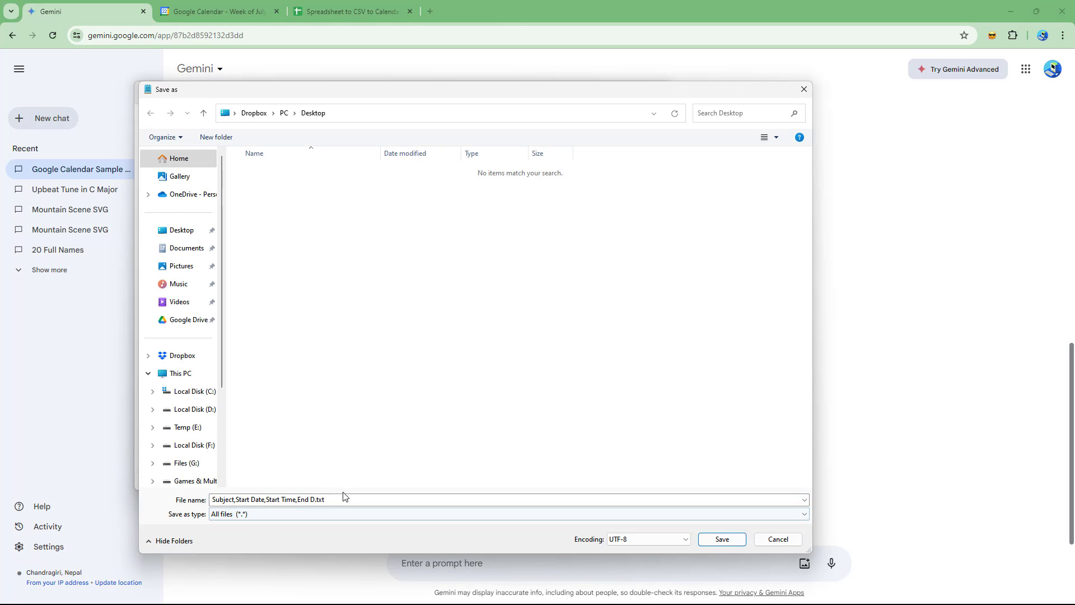
{"action": "type", "text": "calenda"}
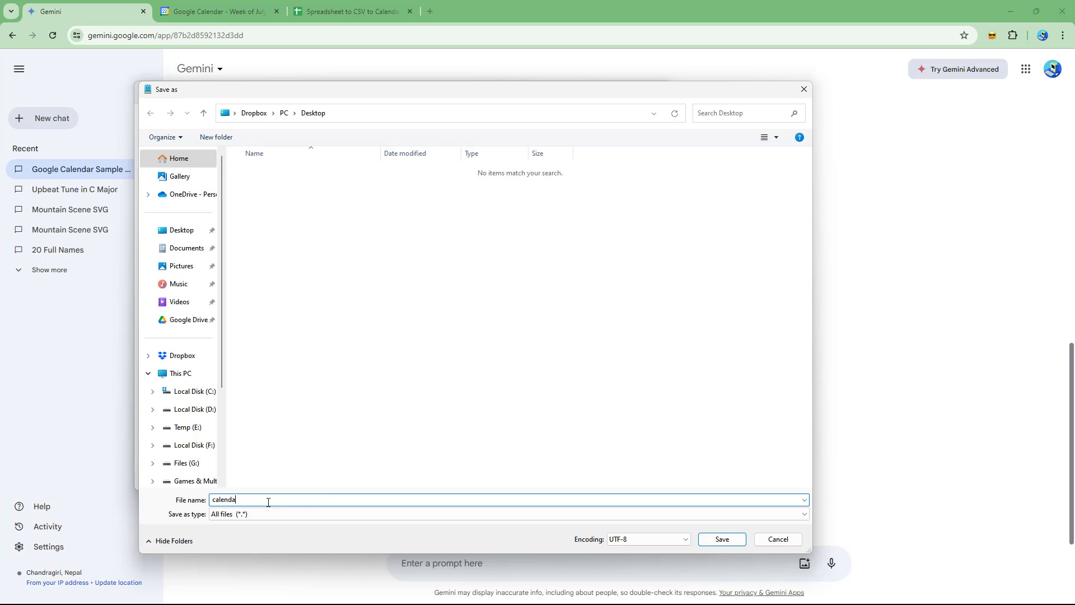
{"action": "type", "text": "reventsample.csv"}
{"action": "left_click", "coordinate": [717, 540]}
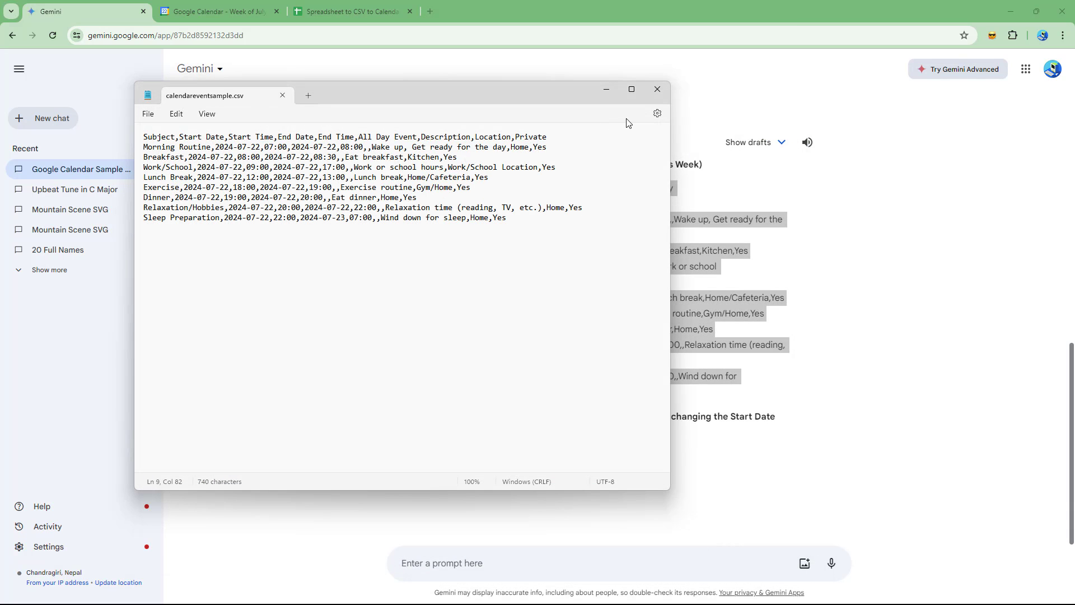
{"action": "left_click", "coordinate": [657, 89]}
Switch to Google Calendar and open the Import & export settings by way of the first TutorTube calendar's settings.
{"action": "left_click", "coordinate": [240, 17]}
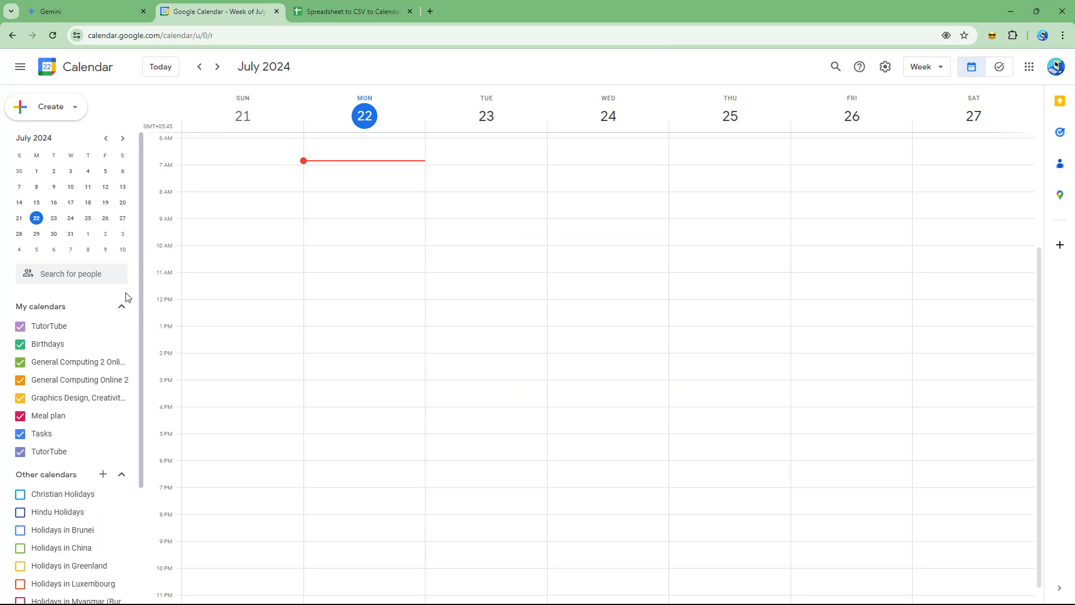
{"action": "scroll", "coordinate": [72, 412], "scroll_direction": "down", "scroll_amount": 3}
{"action": "scroll", "coordinate": [98, 392], "scroll_direction": "up", "scroll_amount": 2}
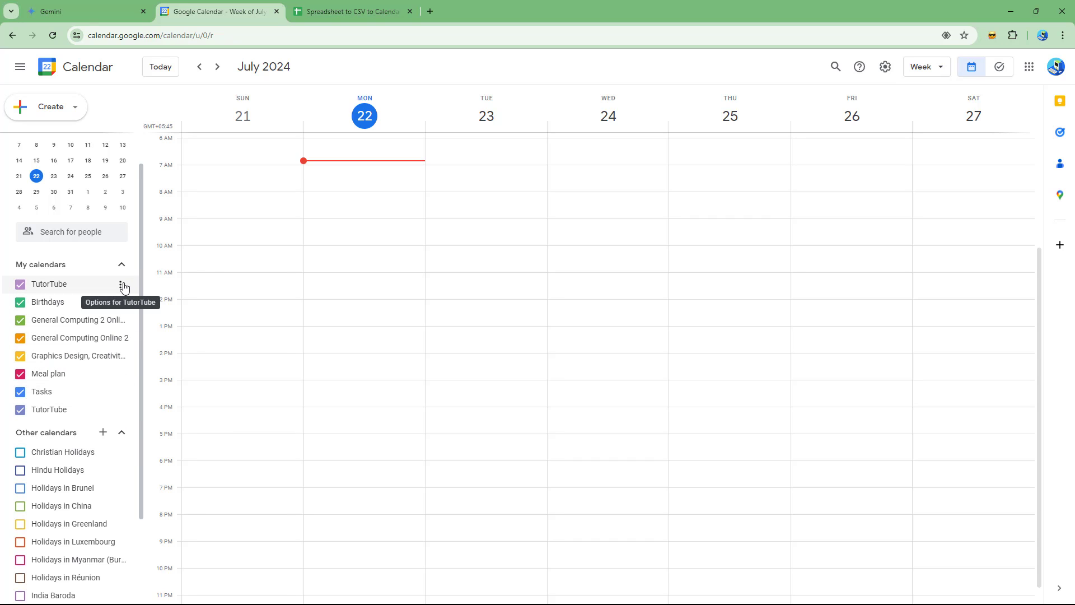
{"action": "left_click", "coordinate": [122, 285]}
{"action": "left_click", "coordinate": [142, 310]}
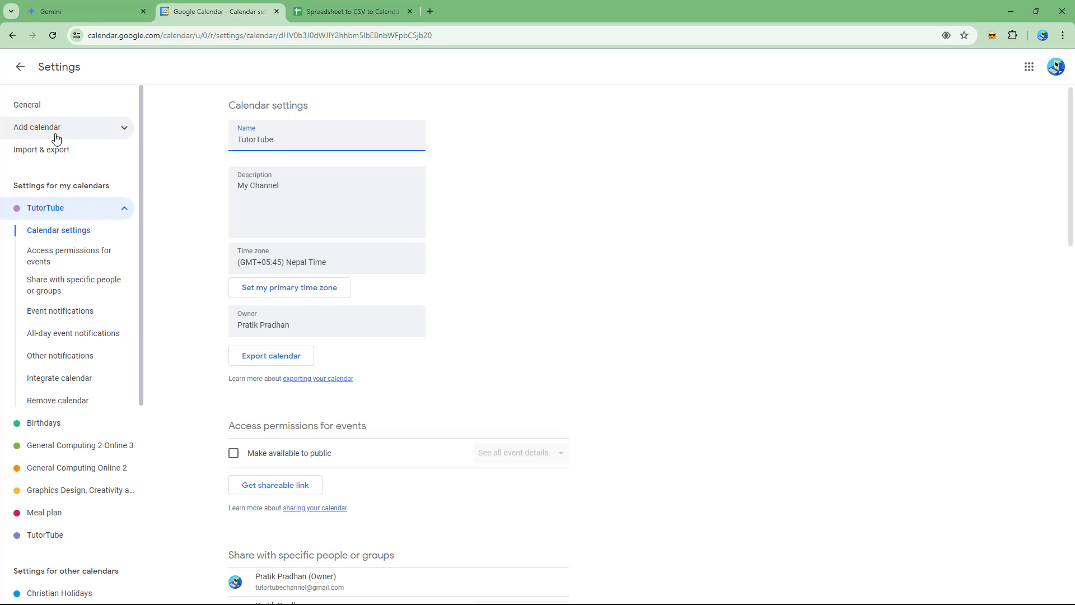
{"action": "left_click", "coordinate": [40, 149]}
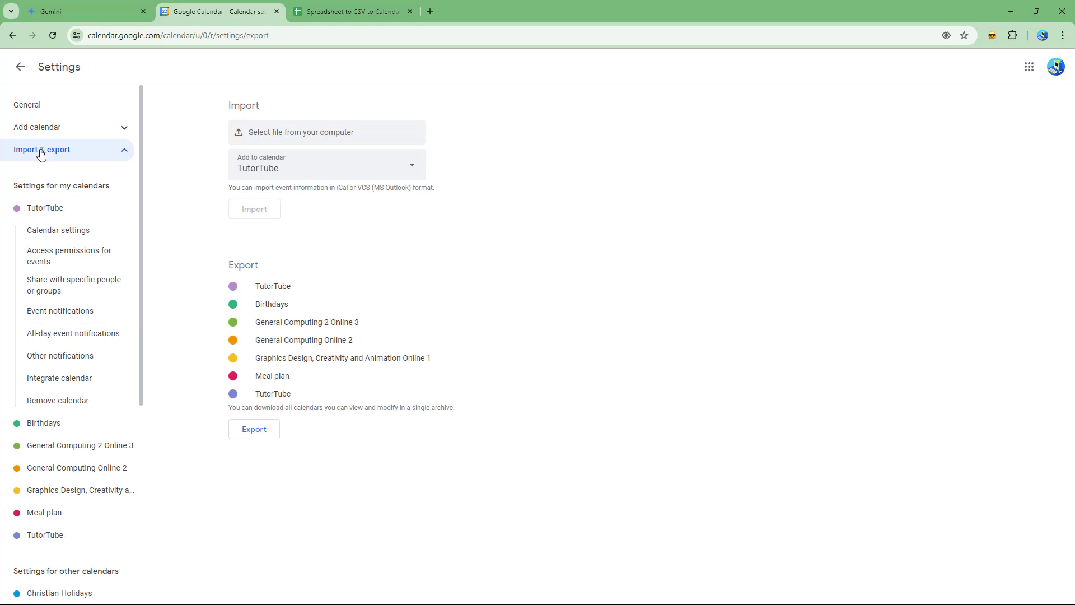
Import calendareventsample.csv from the Desktop into the TutorTube calendar and dismiss the import message.
{"action": "left_click", "coordinate": [307, 133]}
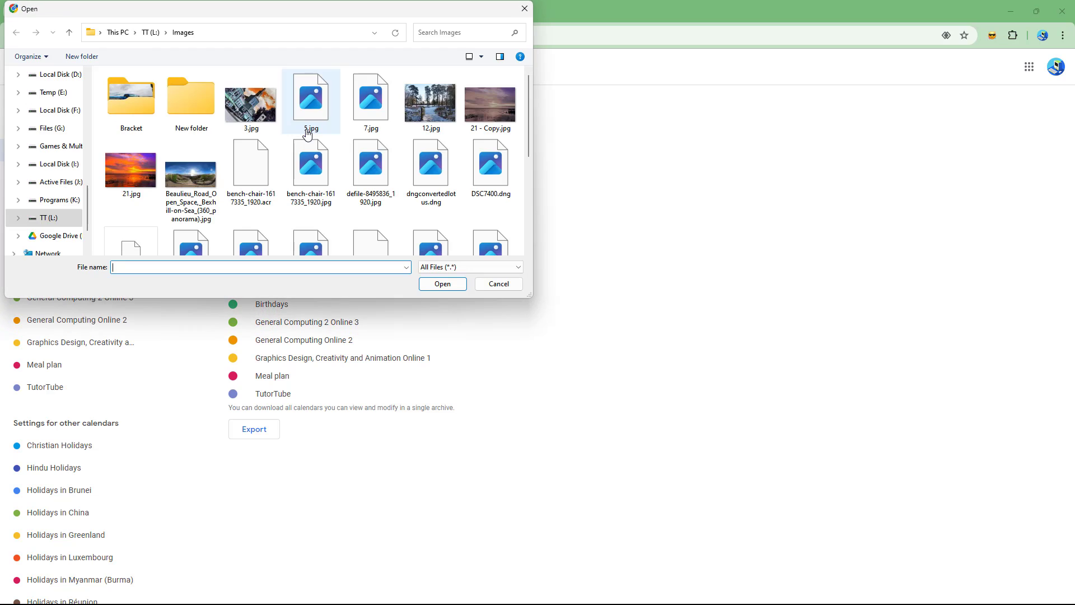
{"action": "scroll", "coordinate": [30, 122], "scroll_direction": "up", "scroll_amount": 5}
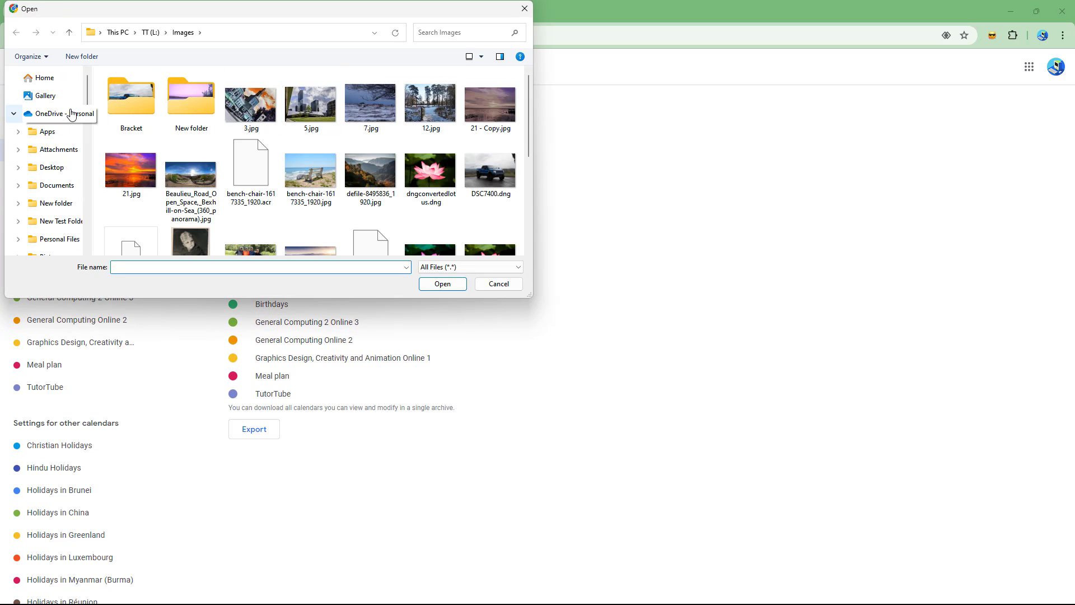
{"action": "scroll", "coordinate": [48, 151], "scroll_direction": "down", "scroll_amount": 5}
{"action": "scroll", "coordinate": [49, 164], "scroll_direction": "up", "scroll_amount": 2}
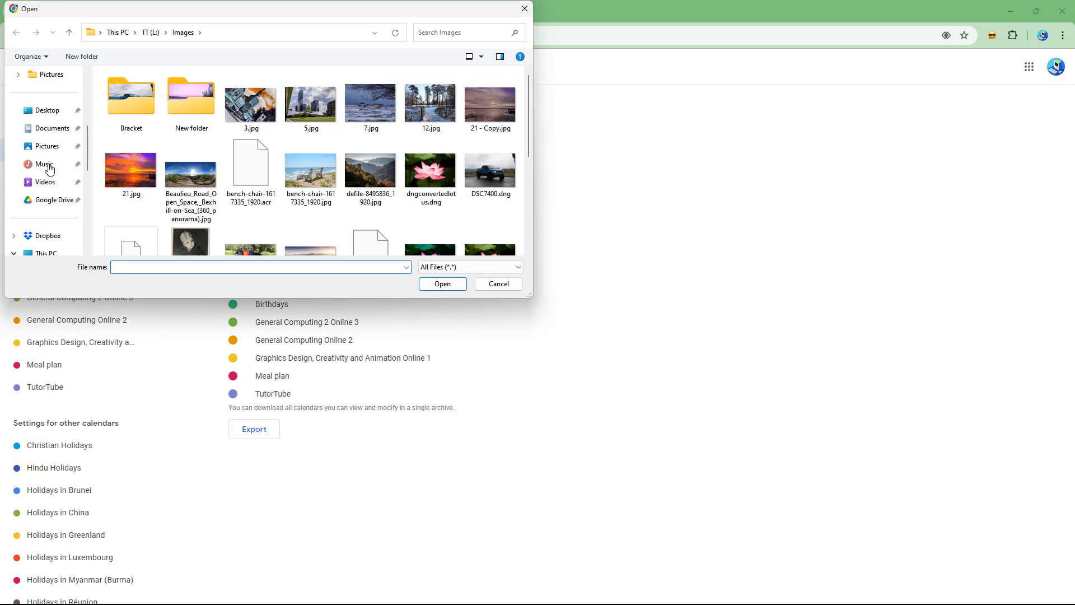
{"action": "left_click", "coordinate": [45, 110]}
{"action": "left_click", "coordinate": [146, 104]}
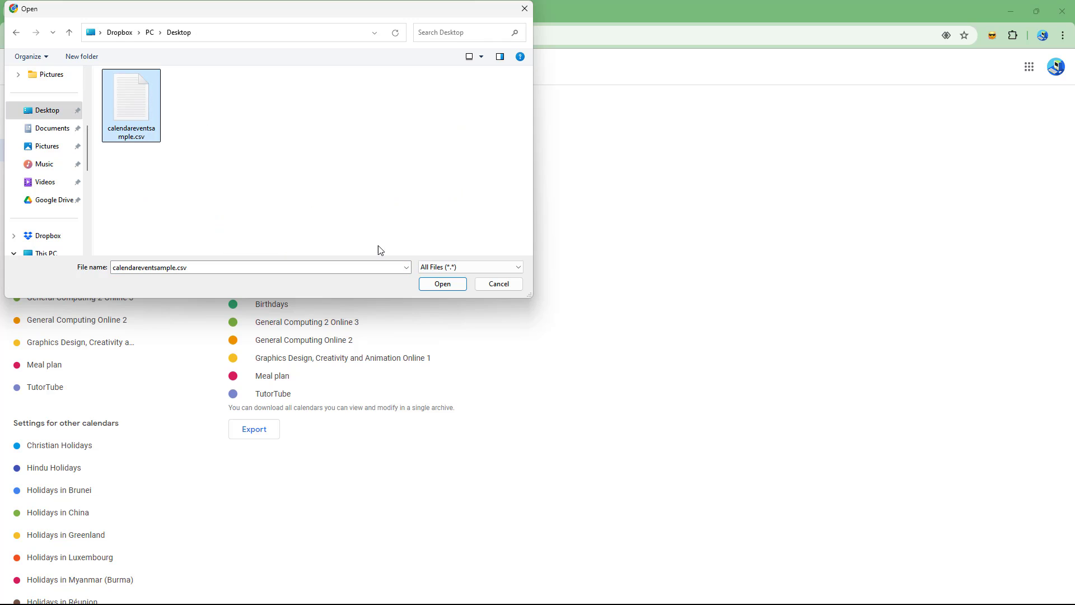
{"action": "left_click", "coordinate": [442, 286]}
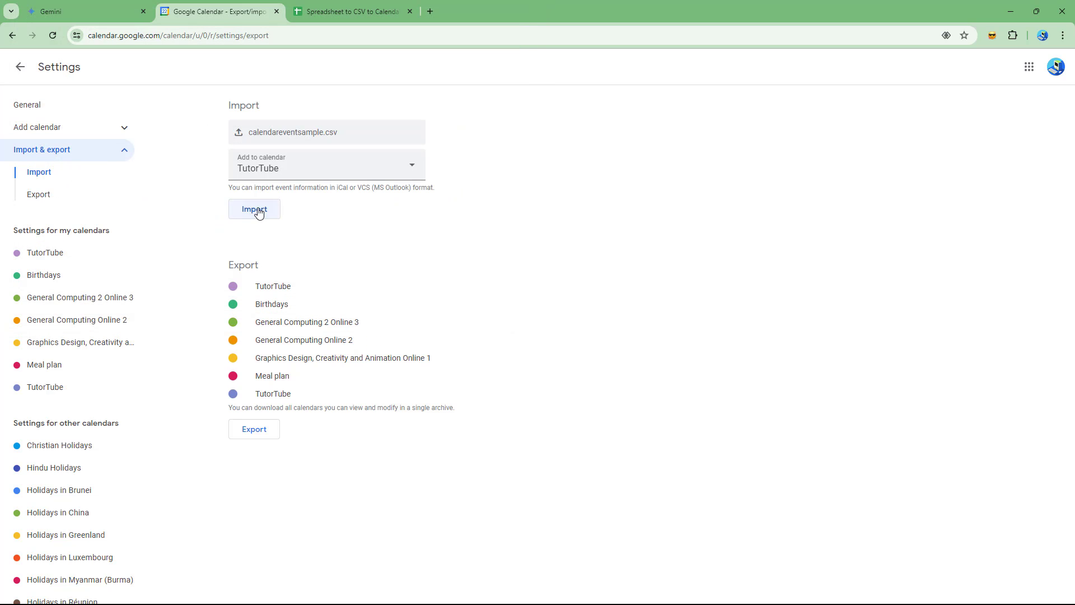
{"action": "left_click", "coordinate": [256, 210]}
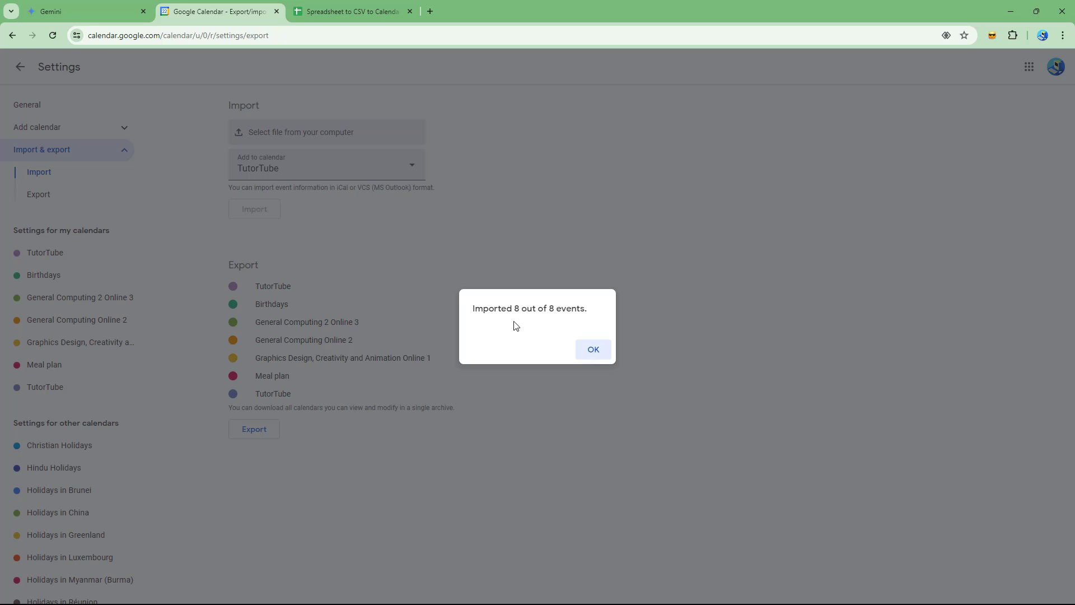
{"action": "left_click", "coordinate": [585, 353]}
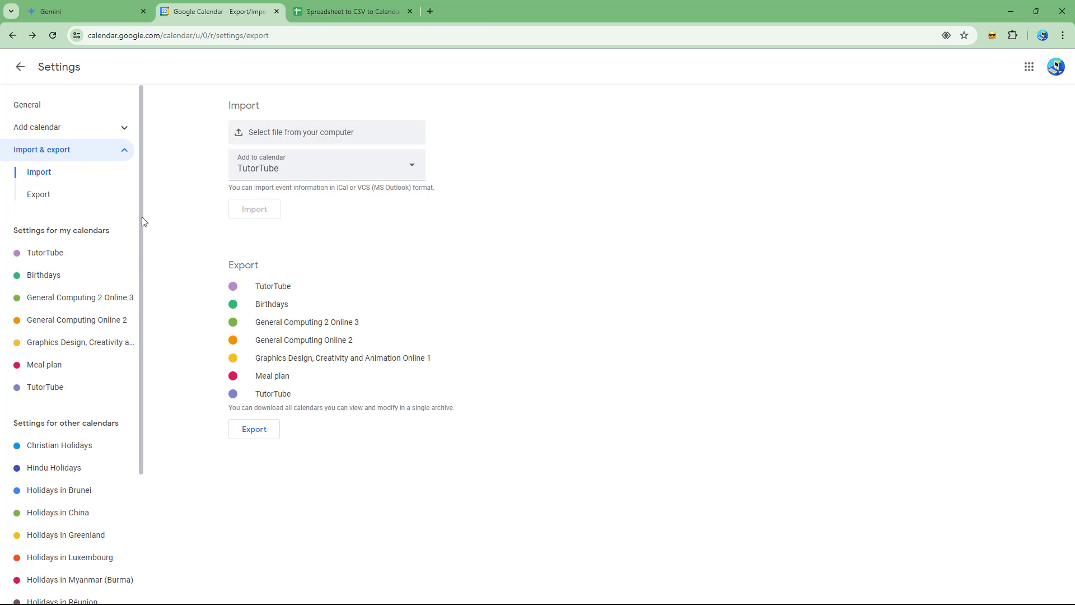
Return to the week view of July 2024 and examine the imported routine events from early morning to late evening.
{"action": "left_click", "coordinate": [17, 68]}
{"action": "scroll", "coordinate": [359, 257], "scroll_direction": "up", "scroll_amount": 2}
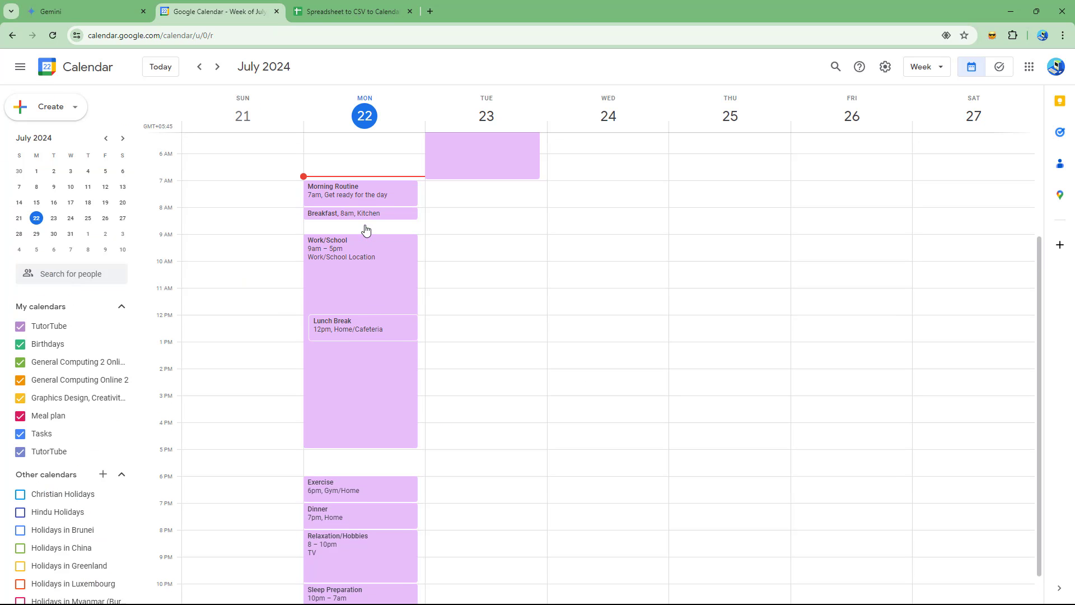
{"action": "scroll", "coordinate": [362, 266], "scroll_direction": "up", "scroll_amount": 1}
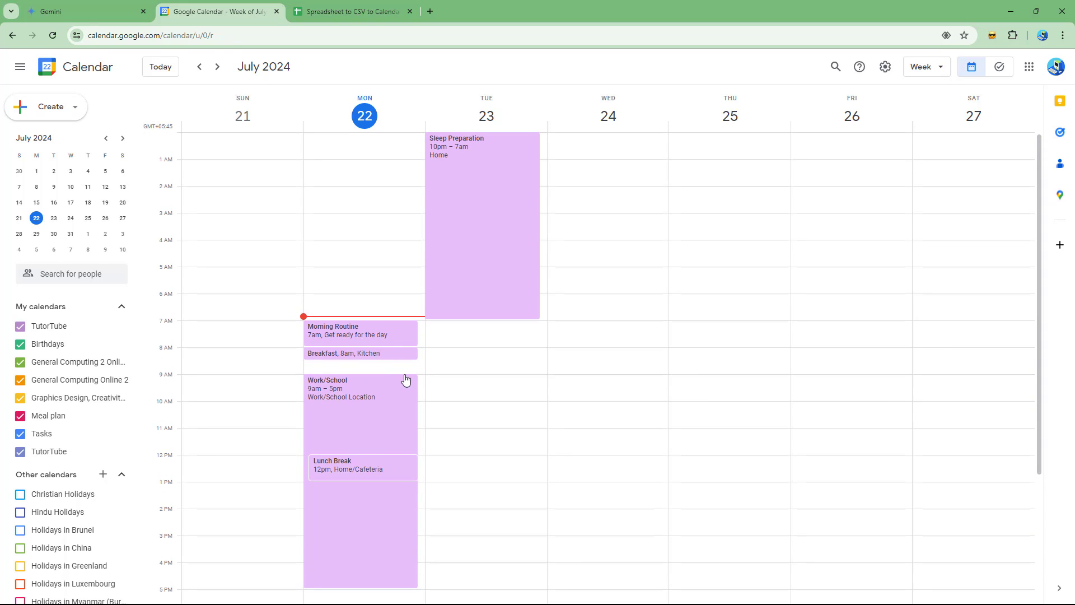
{"action": "scroll", "coordinate": [377, 352], "scroll_direction": "down", "scroll_amount": 3}
{"action": "scroll", "coordinate": [364, 342], "scroll_direction": "up", "scroll_amount": 3}
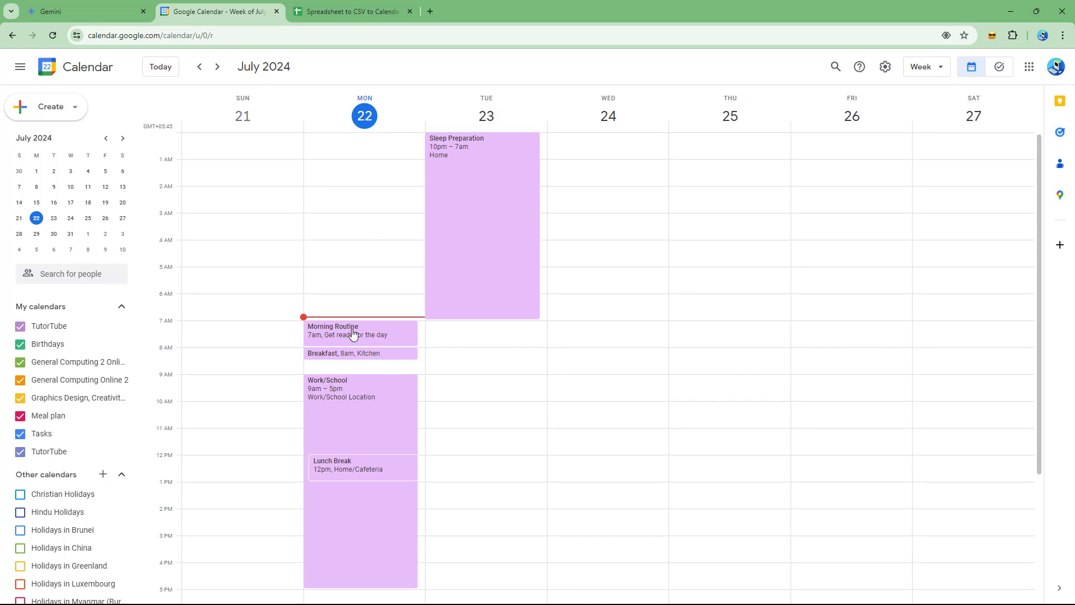
{"action": "scroll", "coordinate": [352, 325], "scroll_direction": "down", "scroll_amount": 1}
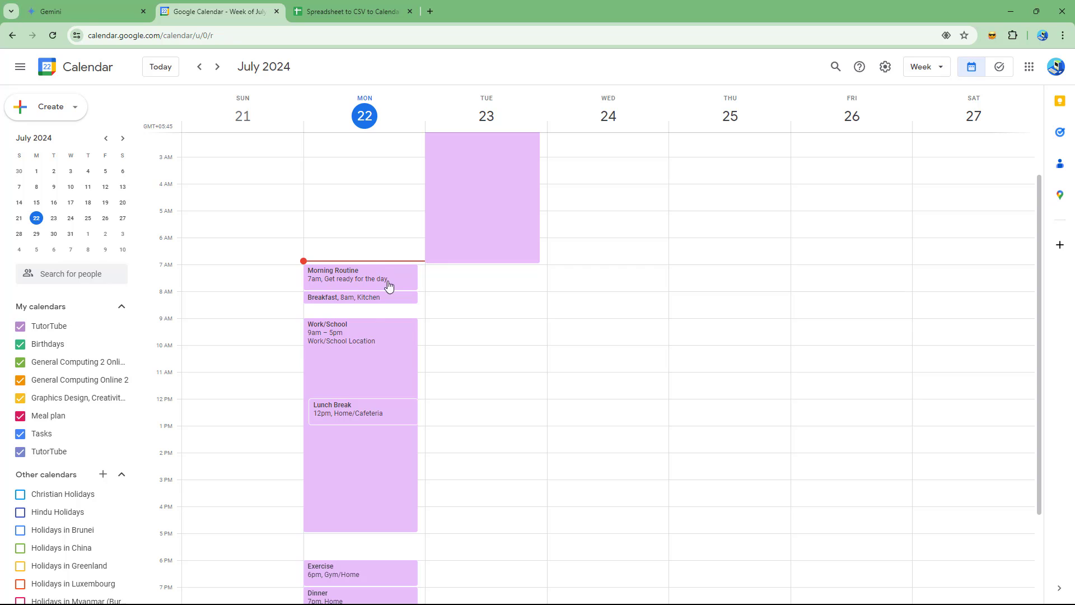
{"action": "scroll", "coordinate": [358, 308], "scroll_direction": "down", "scroll_amount": 2}
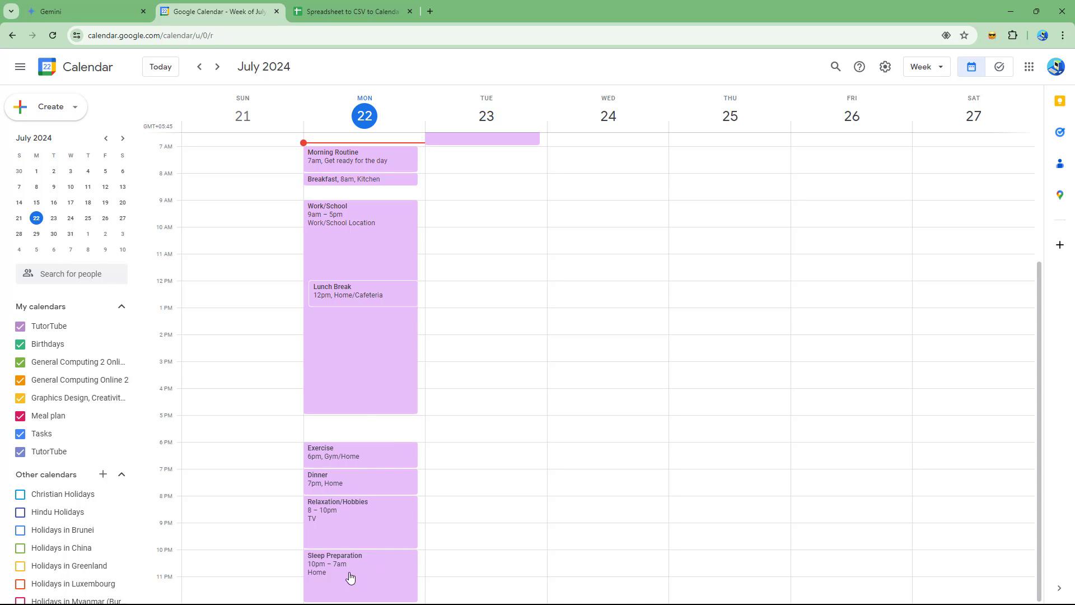
{"action": "scroll", "coordinate": [417, 482], "scroll_direction": "up", "scroll_amount": 3}
{"action": "scroll", "coordinate": [438, 190], "scroll_direction": "down", "scroll_amount": 3}
{"action": "scroll", "coordinate": [438, 313], "scroll_direction": "up", "scroll_amount": 3}
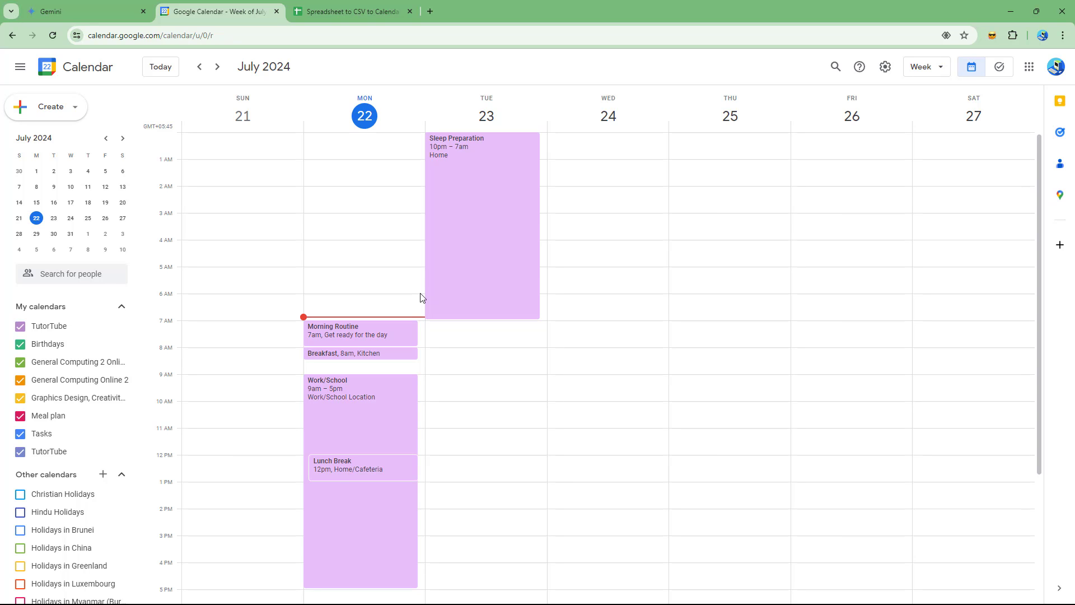
{"action": "scroll", "coordinate": [422, 297], "scroll_direction": "down", "scroll_amount": 3}
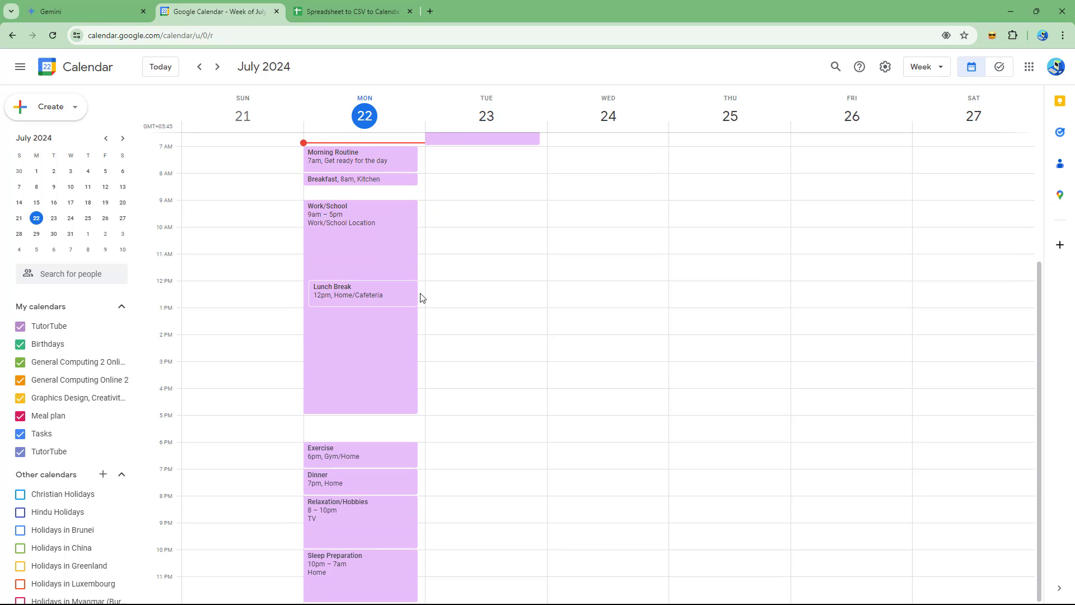
Switch to Gemini and review the CSV routine data in its latest reply.
{"action": "left_click", "coordinate": [114, 9]}
{"action": "left_click", "coordinate": [536, 331]}
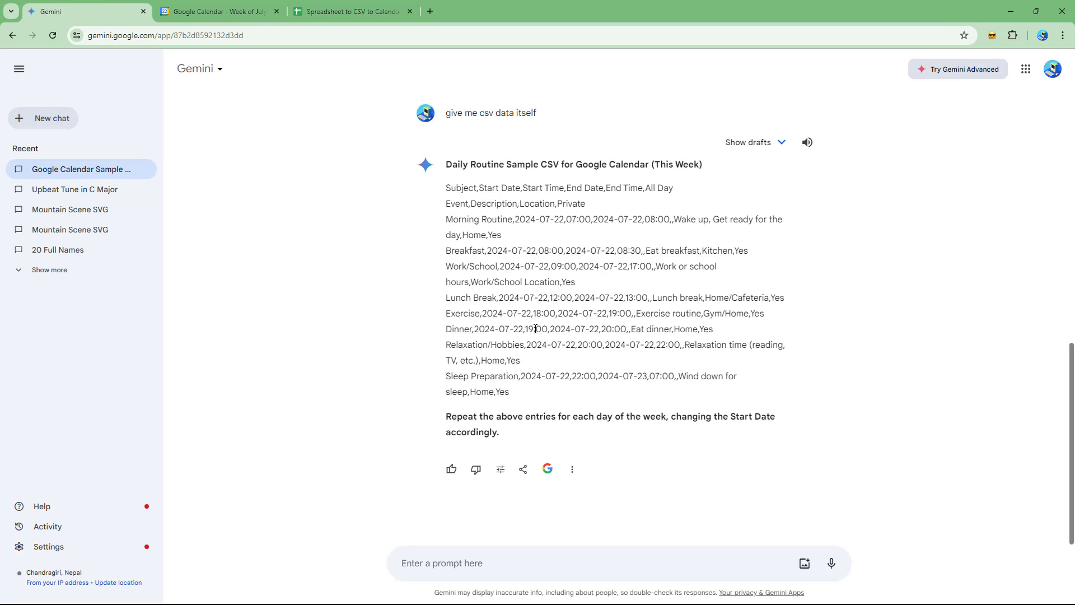